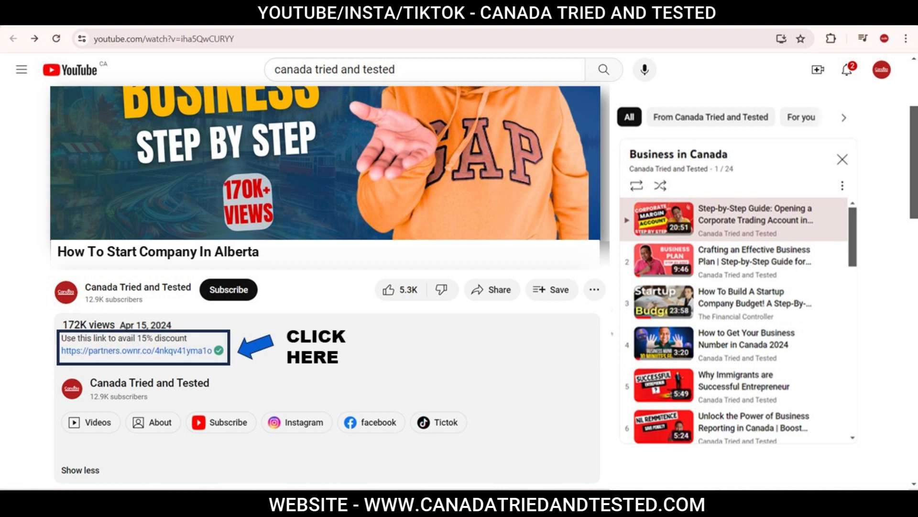
Open the Ownr 15% discount link from the video description and start the business registration
{"action": "left_click", "coordinate": [139, 351]}
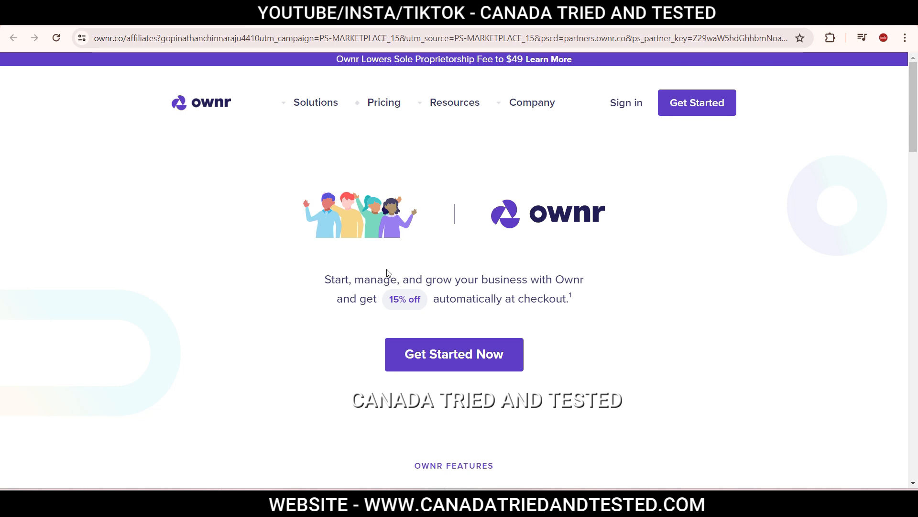
{"action": "left_click_drag", "start_coordinate": [389, 299], "coordinate": [422, 298]}
{"action": "left_click", "coordinate": [586, 317]}
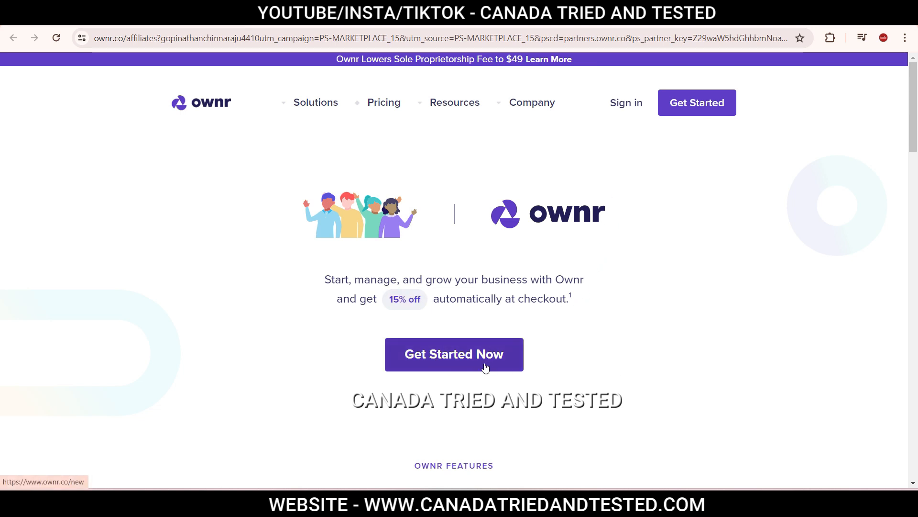
{"action": "left_click", "coordinate": [457, 365]}
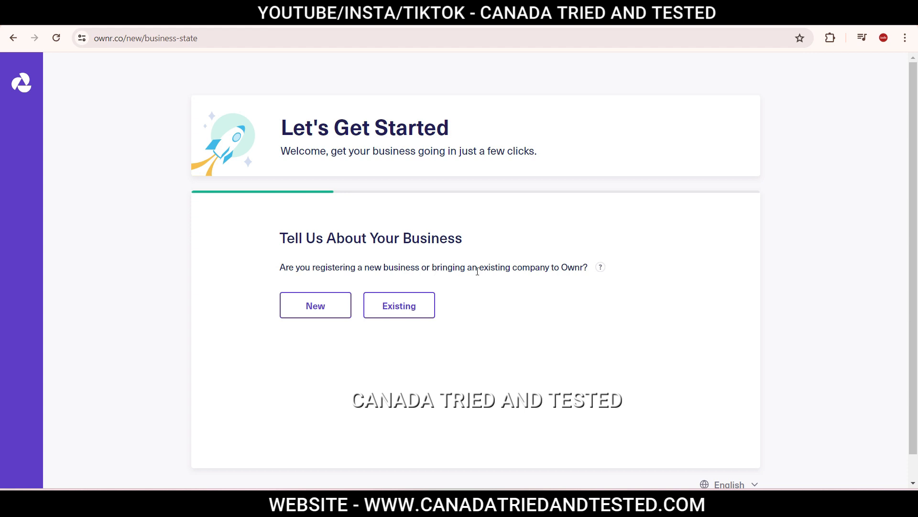
Choose to register a new business, set its province to Alberta, and continue to the business structure
{"action": "left_click", "coordinate": [600, 267]}
{"action": "left_click", "coordinate": [449, 300]}
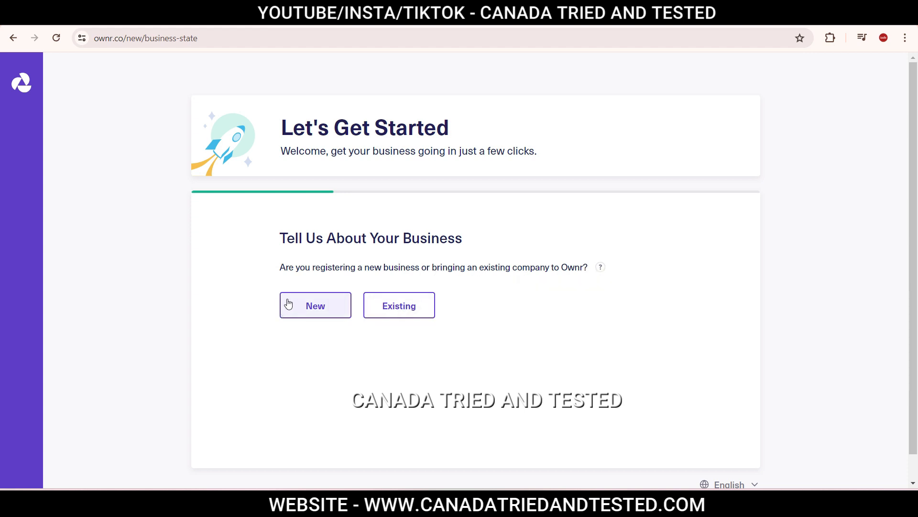
{"action": "left_click", "coordinate": [327, 310]}
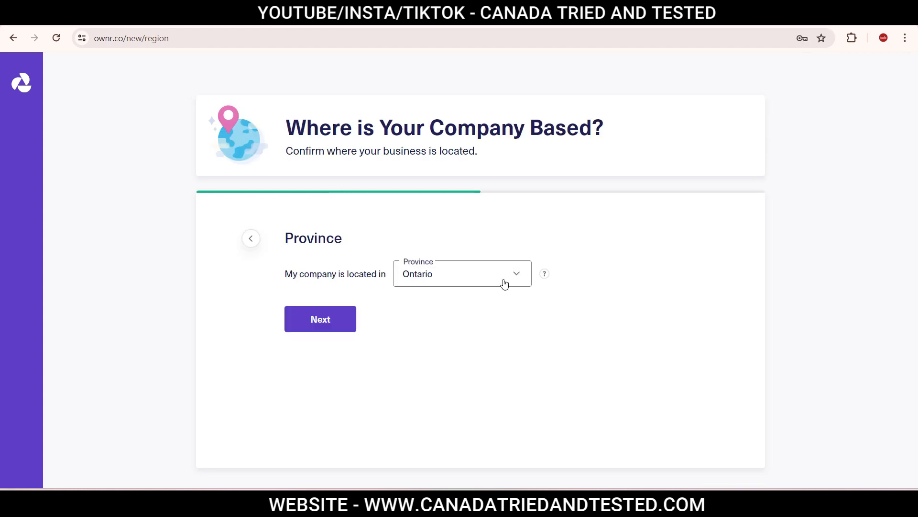
{"action": "left_click", "coordinate": [502, 281]}
{"action": "left_click", "coordinate": [440, 305]}
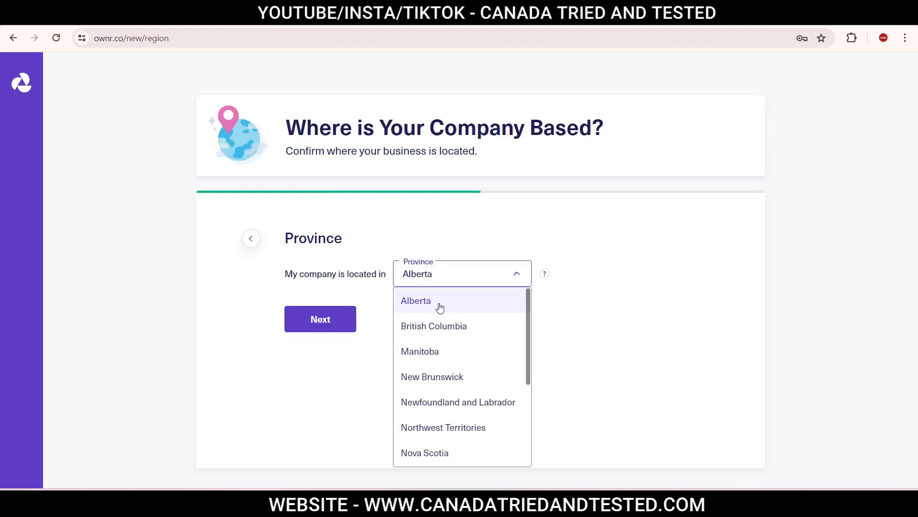
{"action": "left_click", "coordinate": [310, 323]}
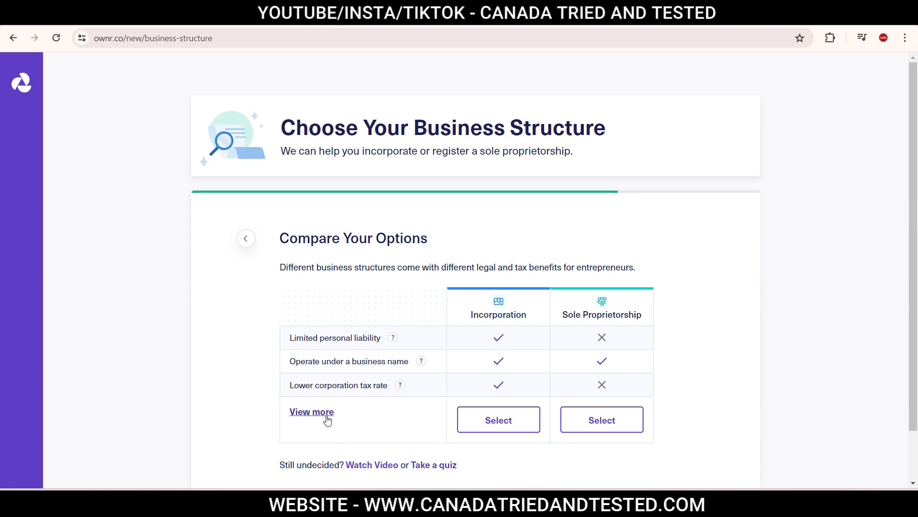
Expand the full comparison of business structures and select Incorporation
{"action": "left_click", "coordinate": [312, 412]}
{"action": "scroll", "coordinate": [662, 375], "scroll_direction": "down", "scroll_amount": 3}
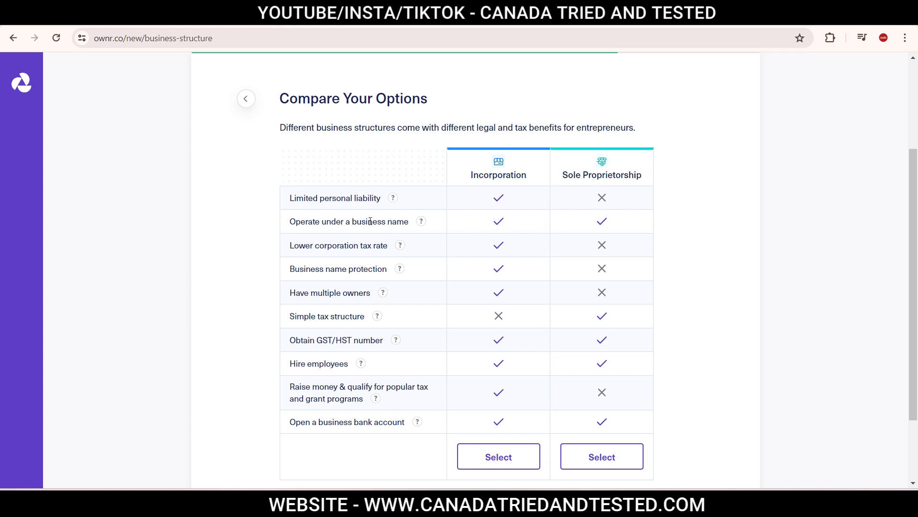
{"action": "scroll", "coordinate": [370, 221], "scroll_direction": "down", "scroll_amount": 2}
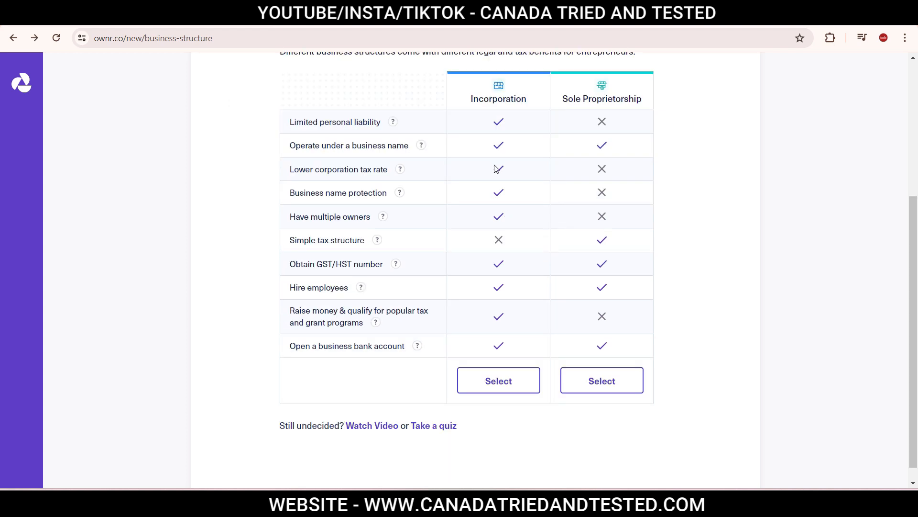
{"action": "left_click", "coordinate": [511, 385]}
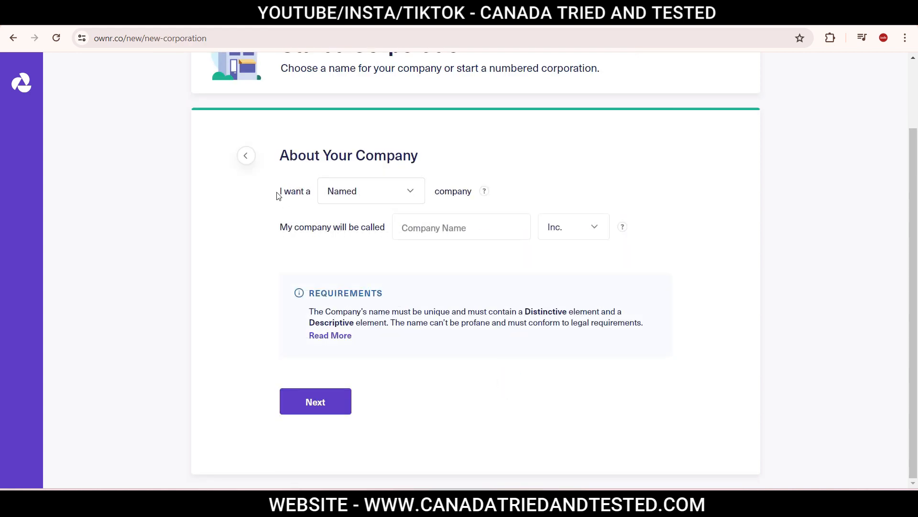
Set the company type to Named and enter NovaCyber Consulting as the company name
{"action": "left_click", "coordinate": [368, 192]}
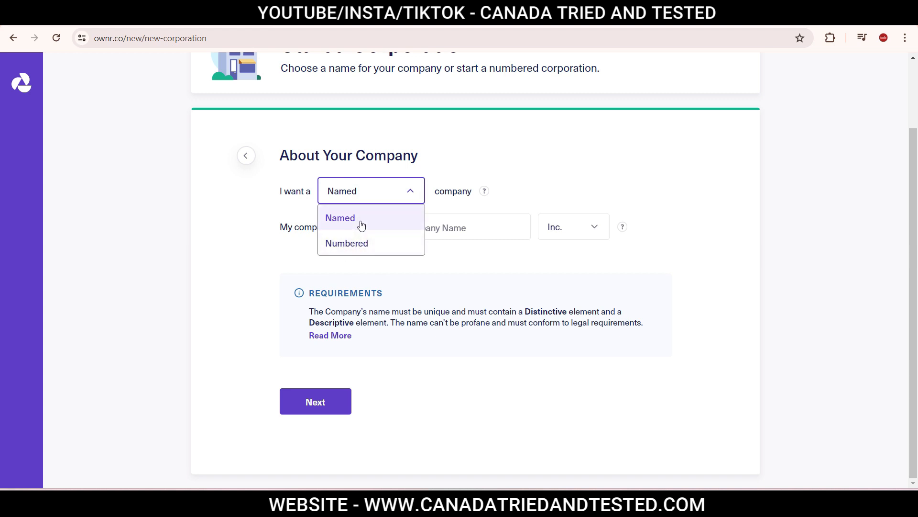
{"action": "left_click", "coordinate": [361, 225]}
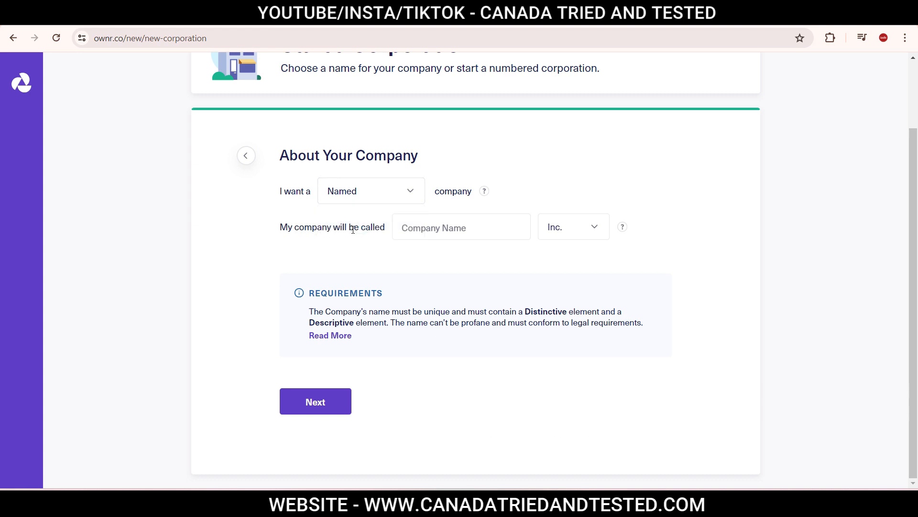
{"action": "left_click", "coordinate": [454, 229]}
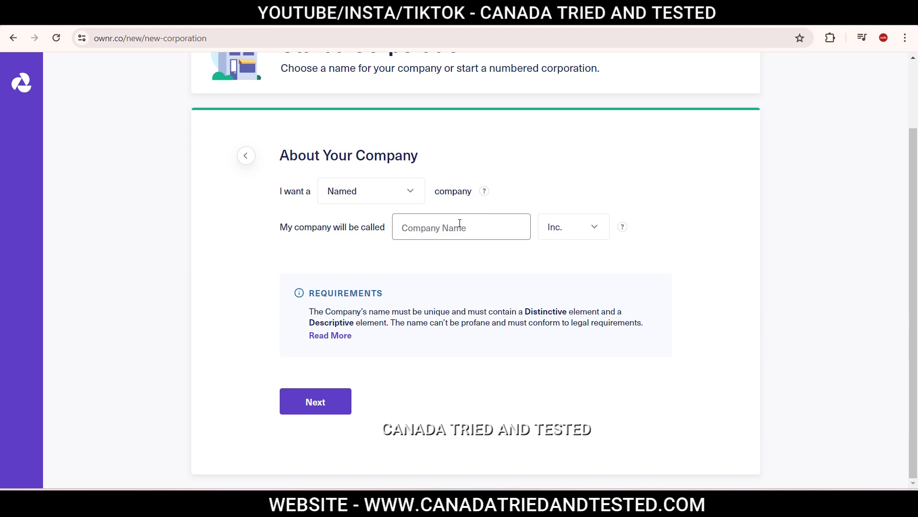
{"action": "scroll", "coordinate": [457, 222], "scroll_direction": "up", "scroll_amount": 1}
{"action": "left_click", "coordinate": [421, 255]}
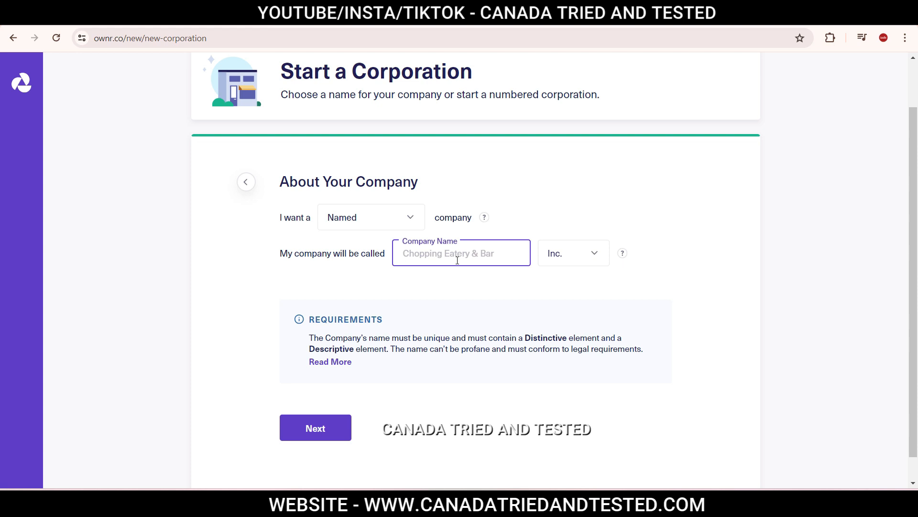
{"action": "type", "text": "NovaCyber Consulting"}
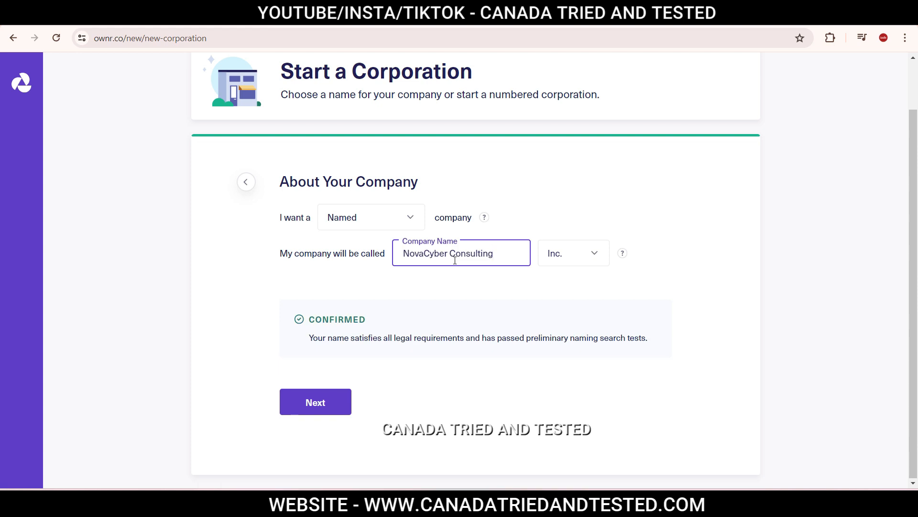
{"action": "left_click", "coordinate": [498, 282]}
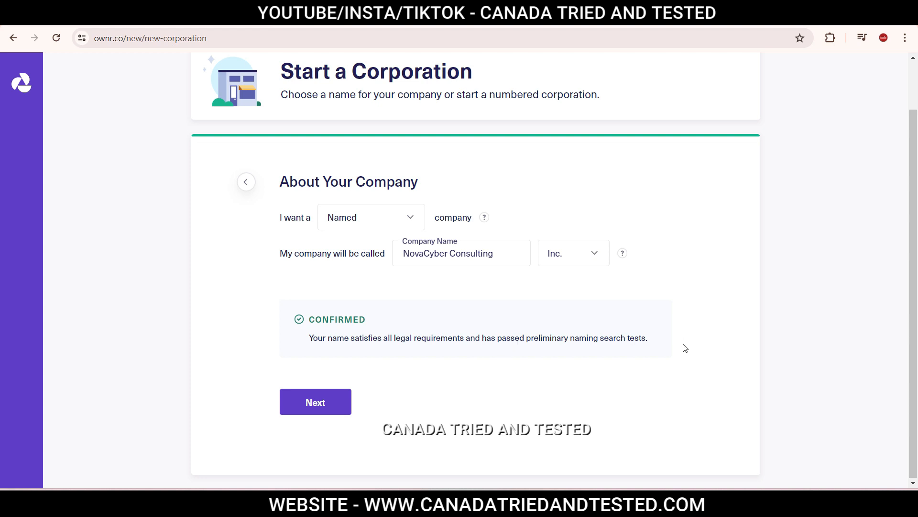
Select Inc. as the company's legal ending and proceed to account creation
{"action": "left_click", "coordinate": [597, 255]}
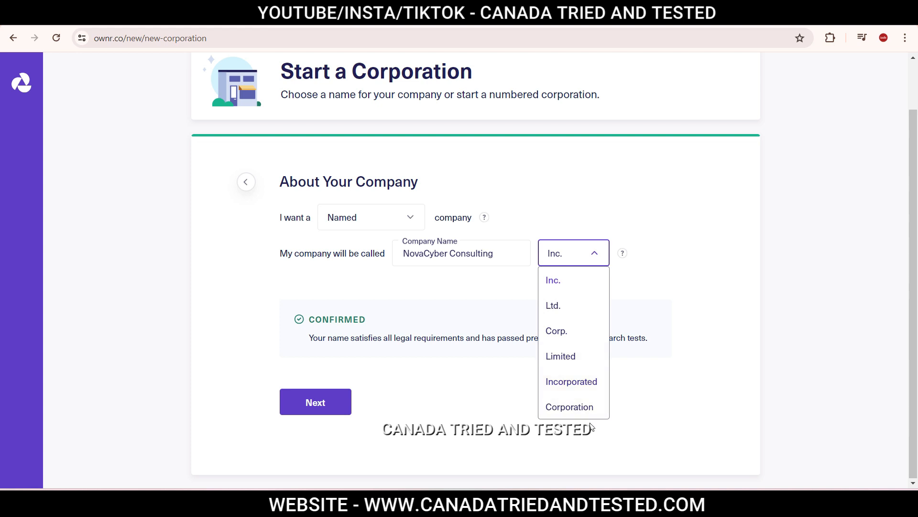
{"action": "left_click", "coordinate": [565, 285]}
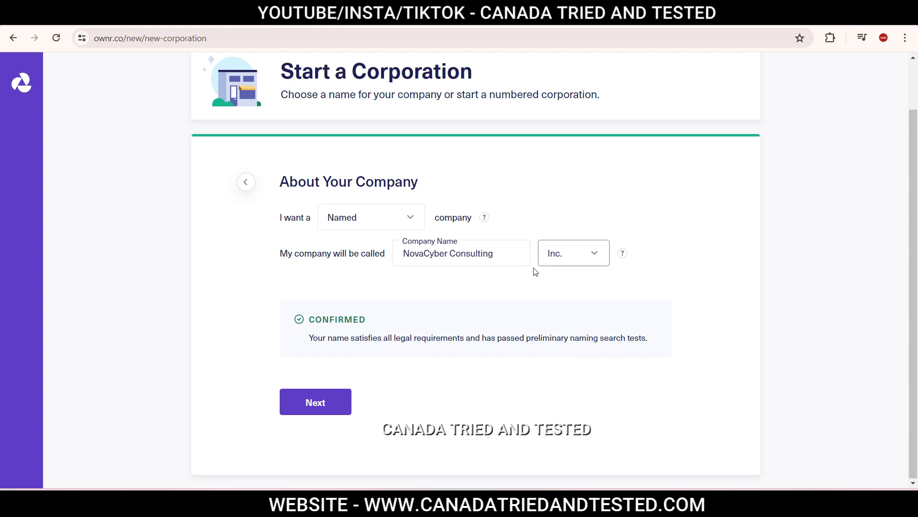
{"action": "left_click", "coordinate": [317, 404]}
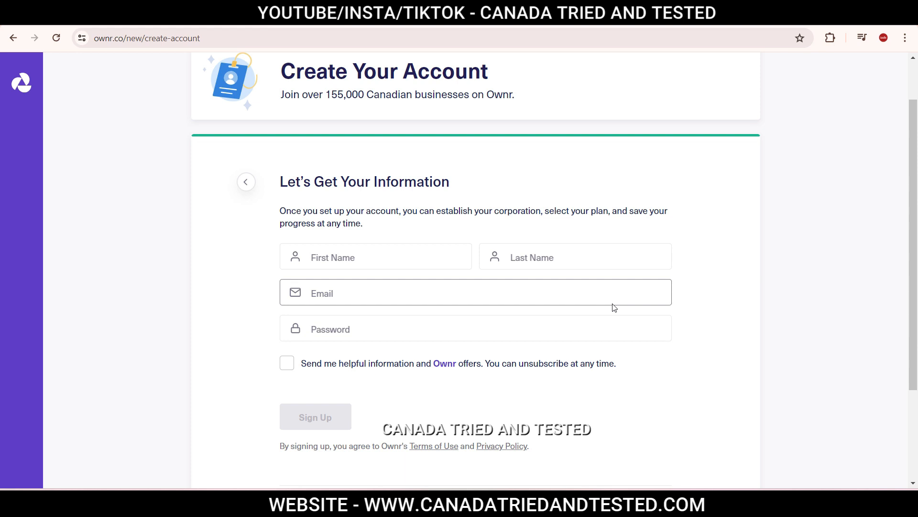
Return to the company details, change the company type to Numbered, and continue
{"action": "left_click", "coordinate": [247, 184]}
{"action": "left_click", "coordinate": [346, 213]}
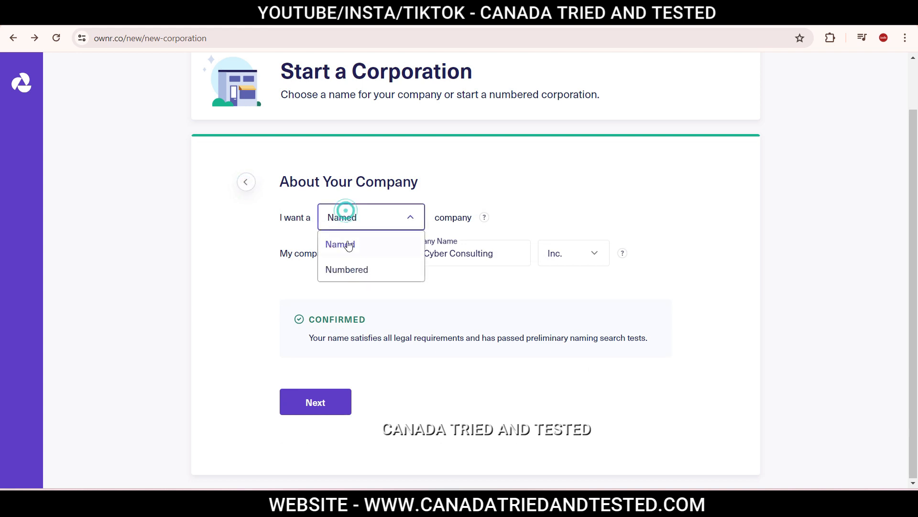
{"action": "left_click", "coordinate": [339, 269]}
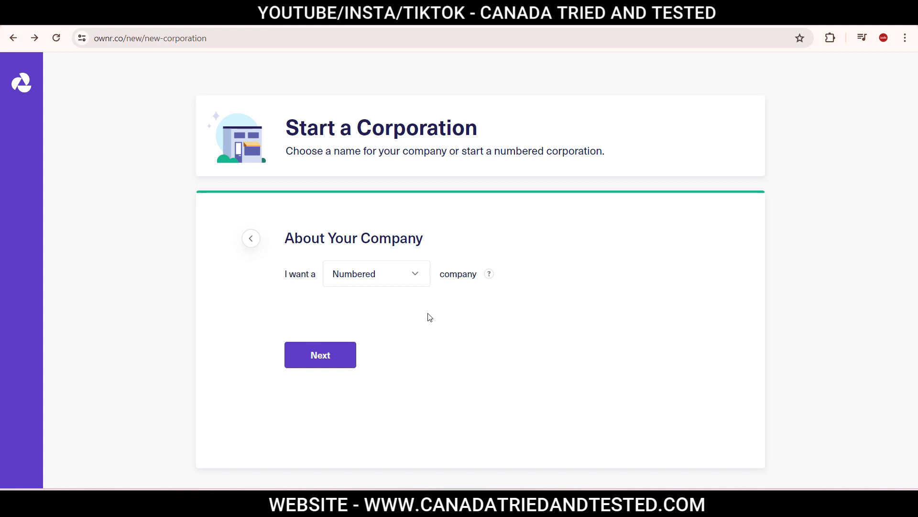
{"action": "left_click", "coordinate": [330, 360]}
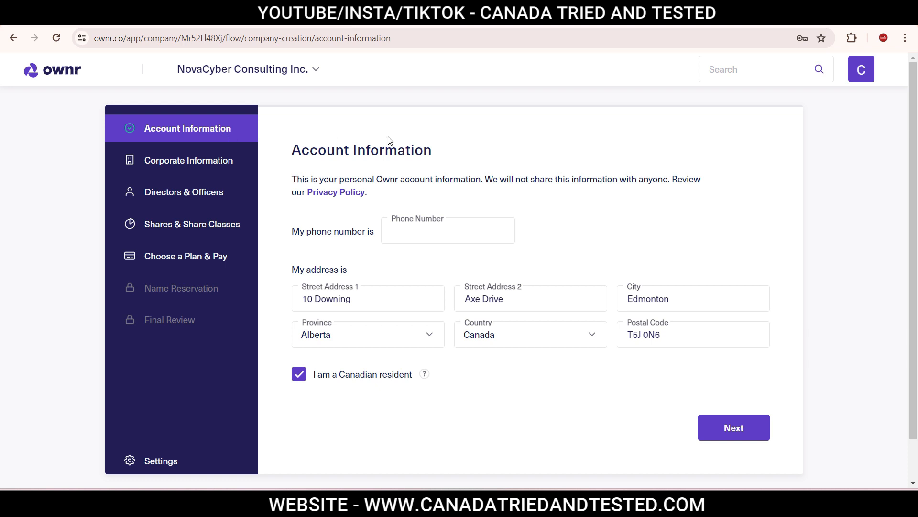
Review the account's contact details and the Canadian resident explanation, and proceed to the corporate information
{"action": "left_click", "coordinate": [432, 235]}
{"action": "mouse_move", "coordinate": [425, 374]}
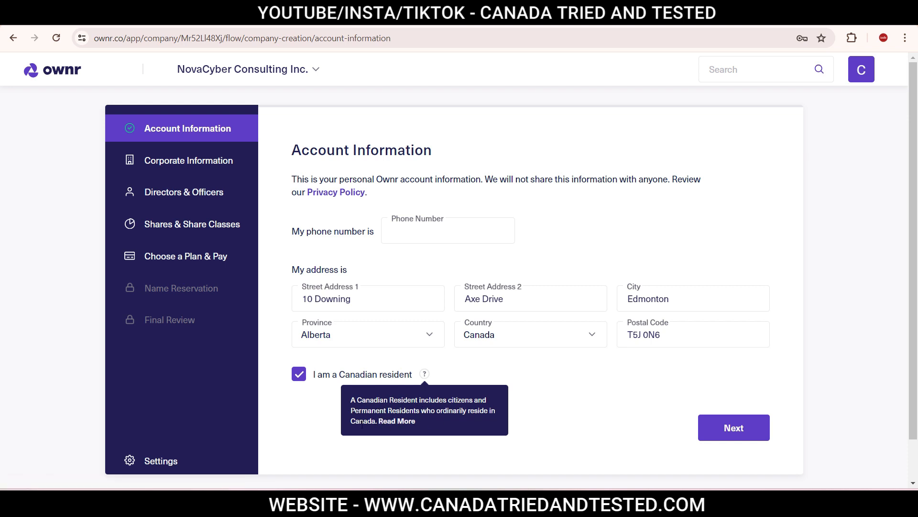
{"action": "left_click", "coordinate": [304, 409]}
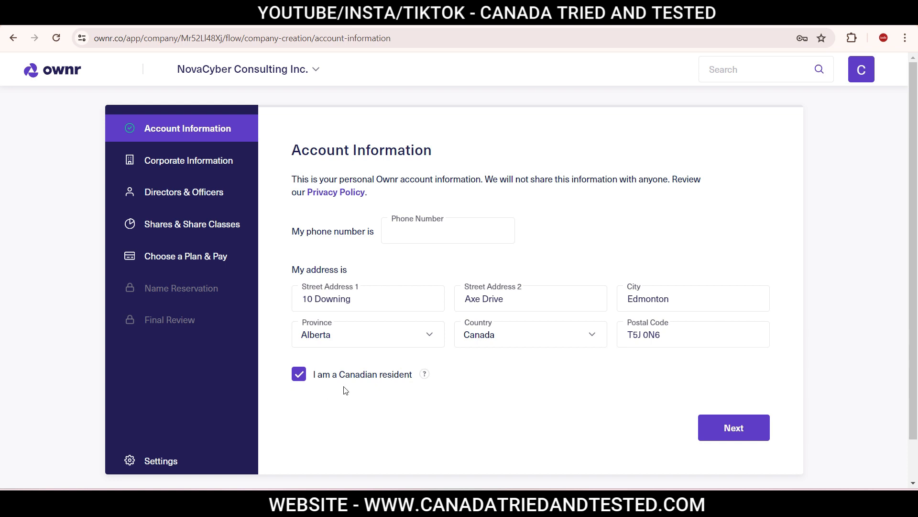
{"action": "left_click", "coordinate": [744, 440]}
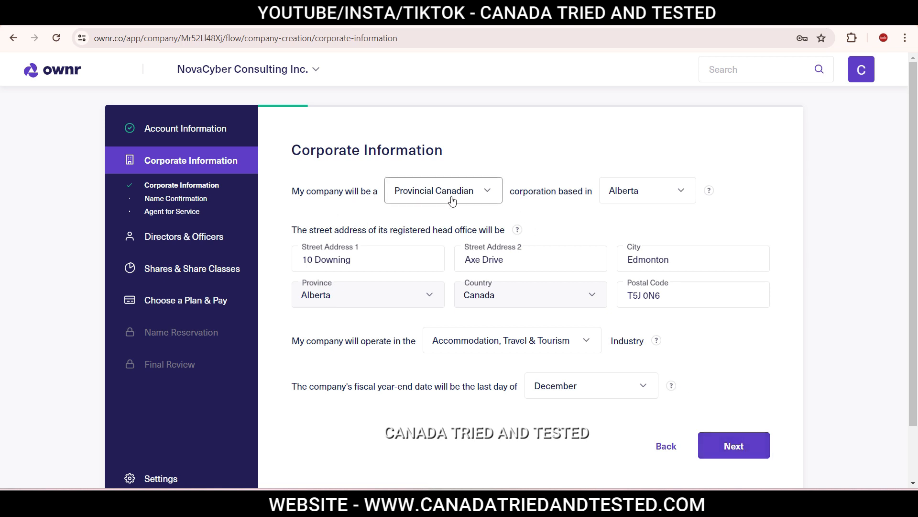
Set the corporation type to Provincial Canadian and the industry to Consulting & Business Services
{"action": "left_click", "coordinate": [485, 192]}
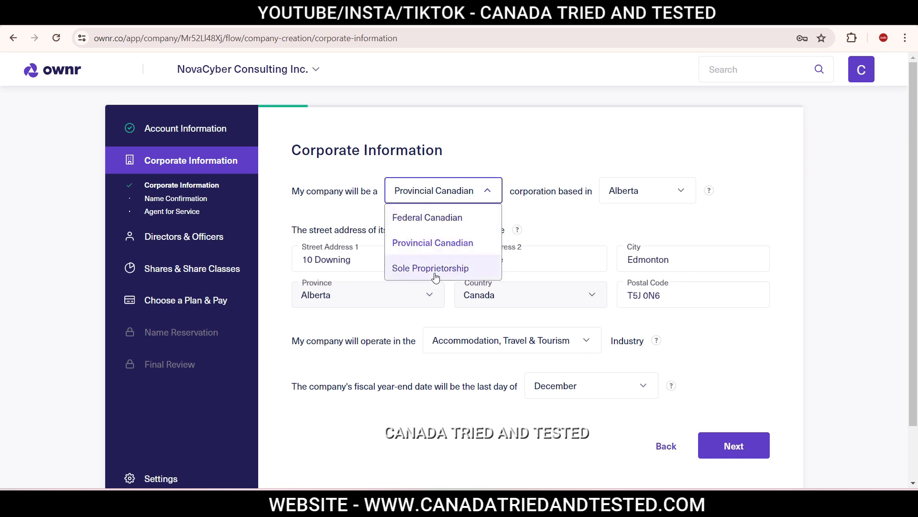
{"action": "left_click", "coordinate": [416, 245]}
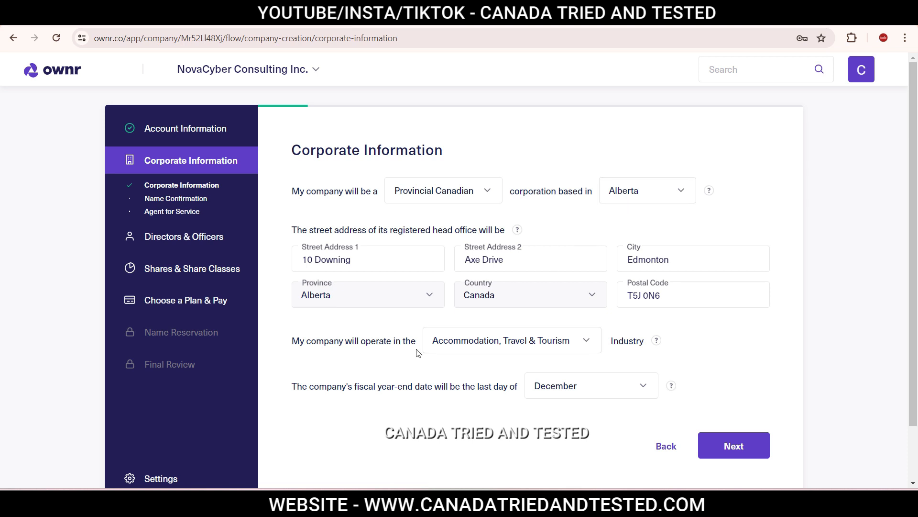
{"action": "left_click", "coordinate": [538, 343]}
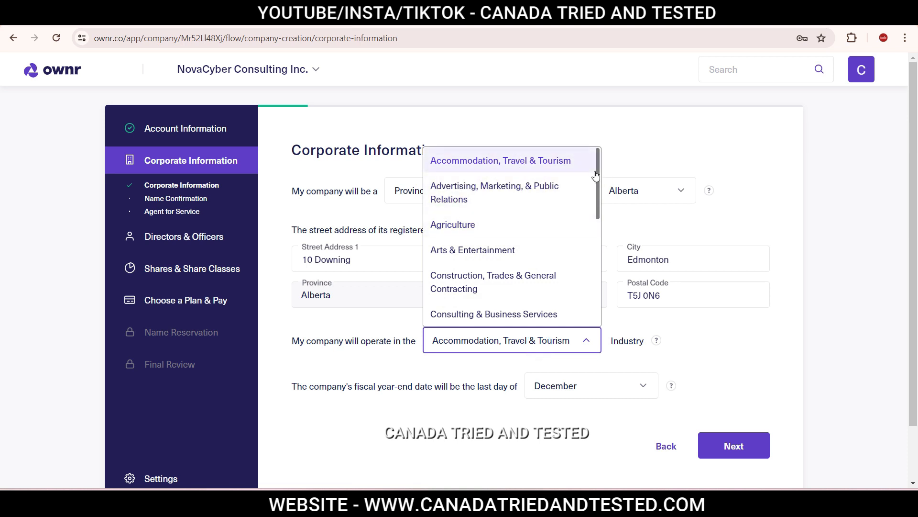
{"action": "left_click_drag", "start_coordinate": [598, 175], "coordinate": [593, 224]}
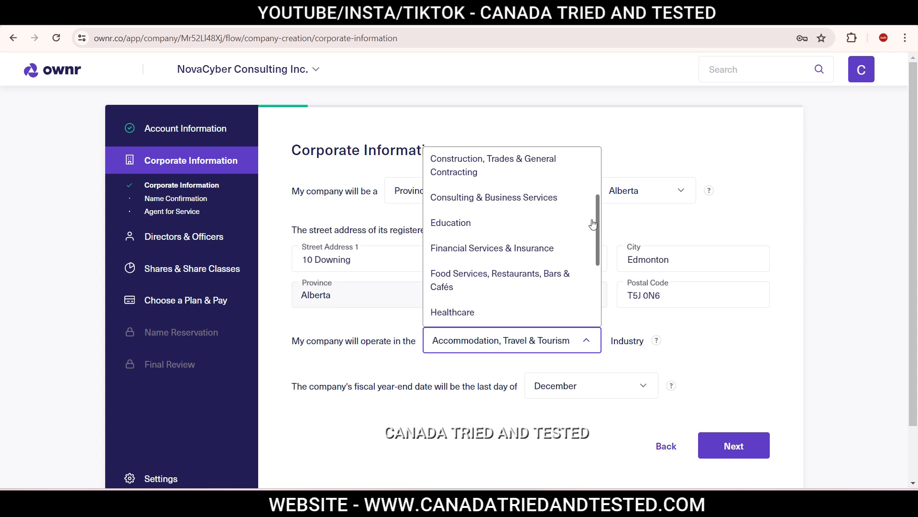
{"action": "left_click", "coordinate": [530, 203]}
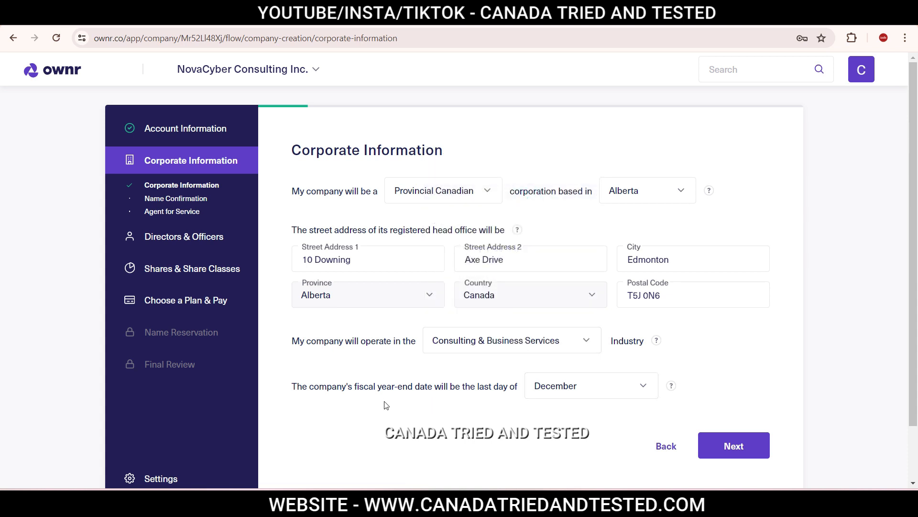
Select December as the fiscal year-end month and continue to the name confirmation
{"action": "left_click", "coordinate": [614, 390]}
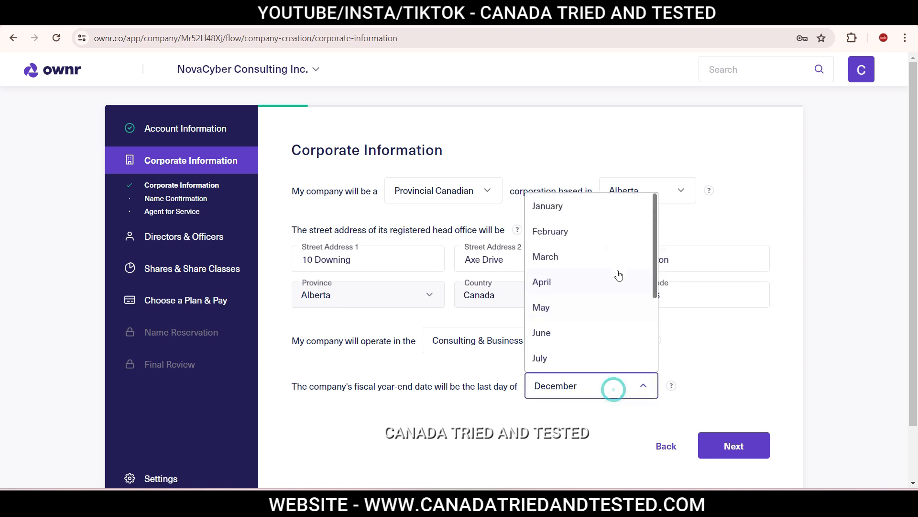
{"action": "left_click_drag", "start_coordinate": [653, 221], "coordinate": [666, 188]}
{"action": "left_click", "coordinate": [549, 464]}
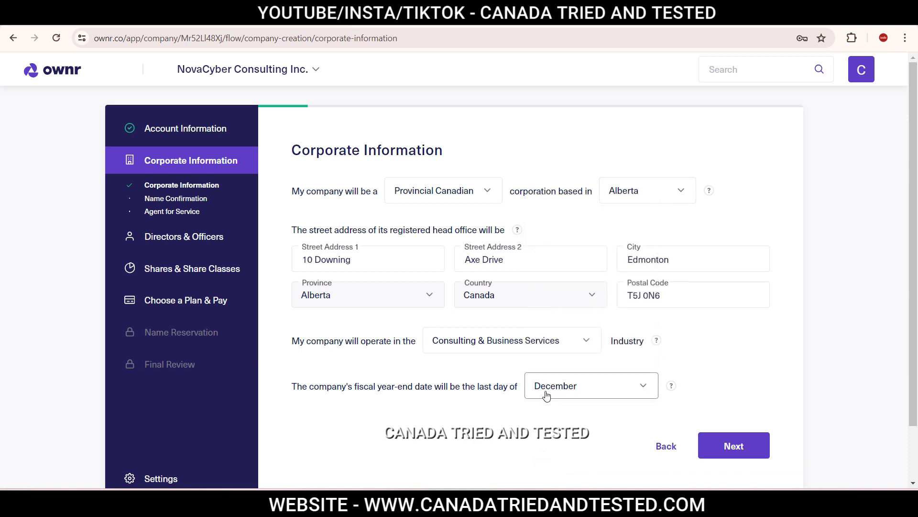
{"action": "left_click", "coordinate": [738, 447]}
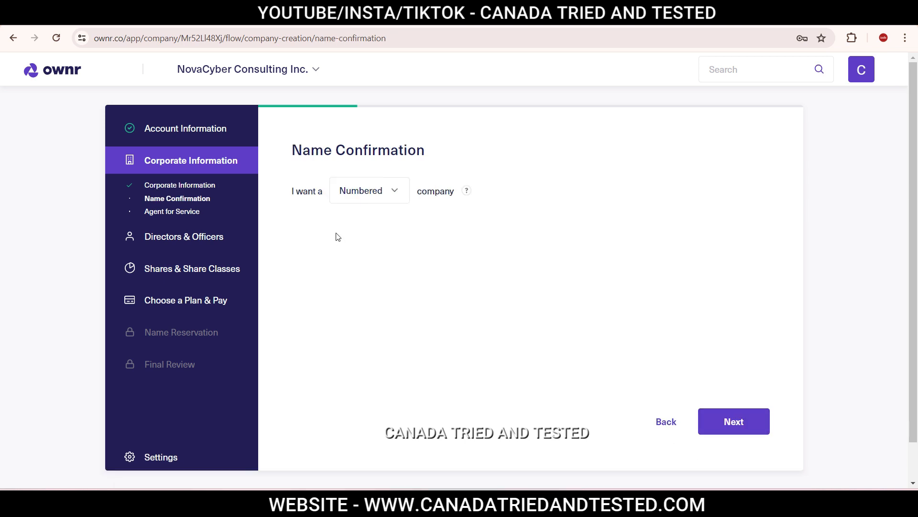
Change the company type to Named in the name confirmation
{"action": "left_click", "coordinate": [391, 203]}
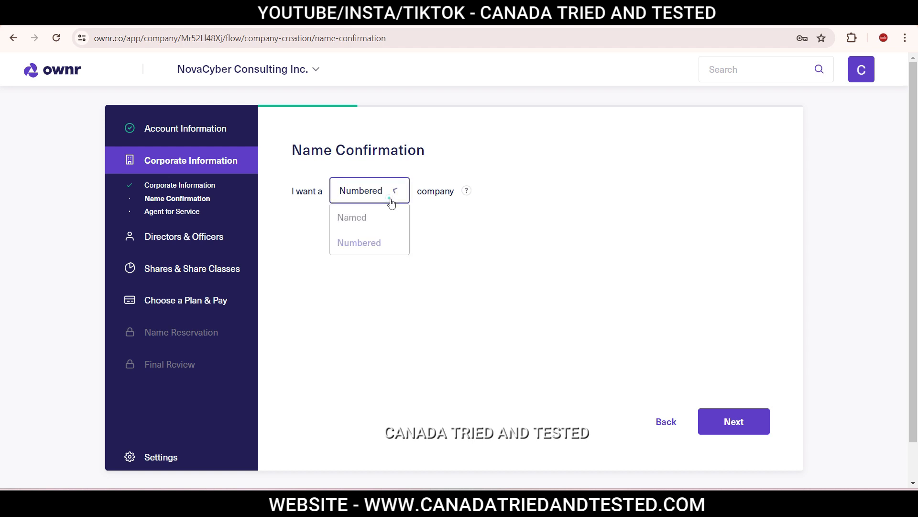
{"action": "left_click", "coordinate": [364, 226]}
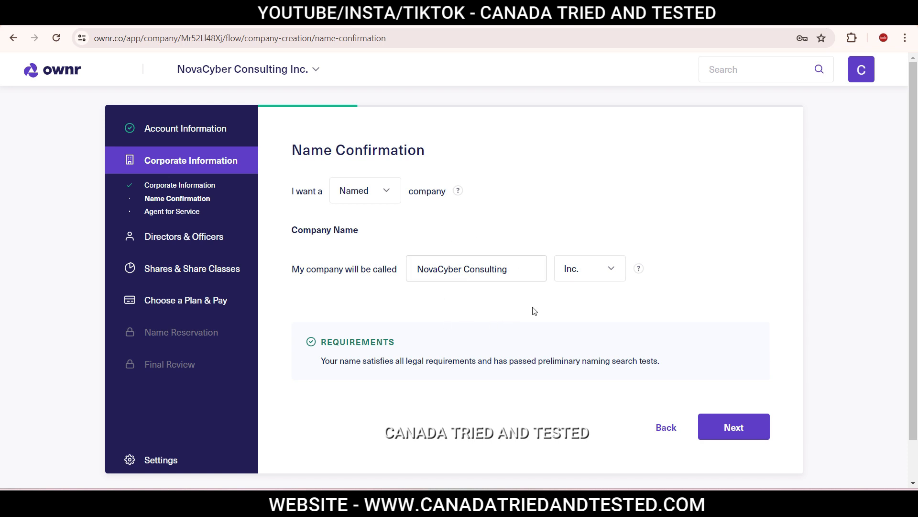
Change the company type to Numbered in the name confirmation and continue to the agent for service
{"action": "left_click", "coordinate": [374, 192]}
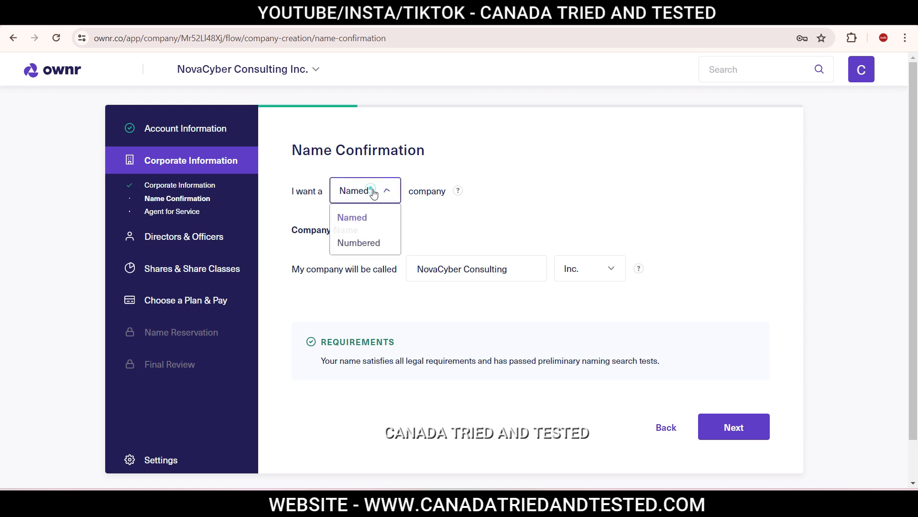
{"action": "left_click", "coordinate": [362, 244]}
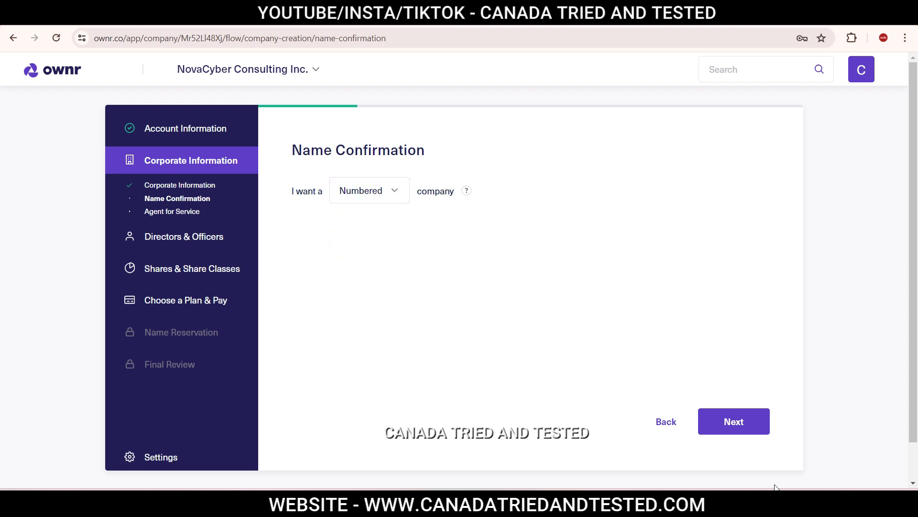
{"action": "left_click", "coordinate": [742, 432]}
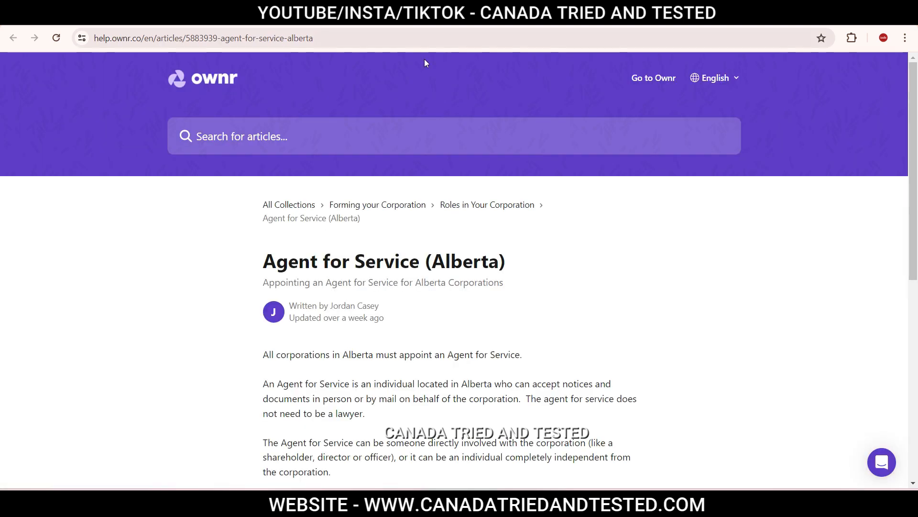
Read the Agent for Service (Alberta) help article and return to the incorporation form
{"action": "scroll", "coordinate": [266, 136], "scroll_direction": "down", "scroll_amount": 4}
{"action": "left_click_drag", "start_coordinate": [265, 137], "coordinate": [644, 346]}
{"action": "left_click", "coordinate": [662, 344]}
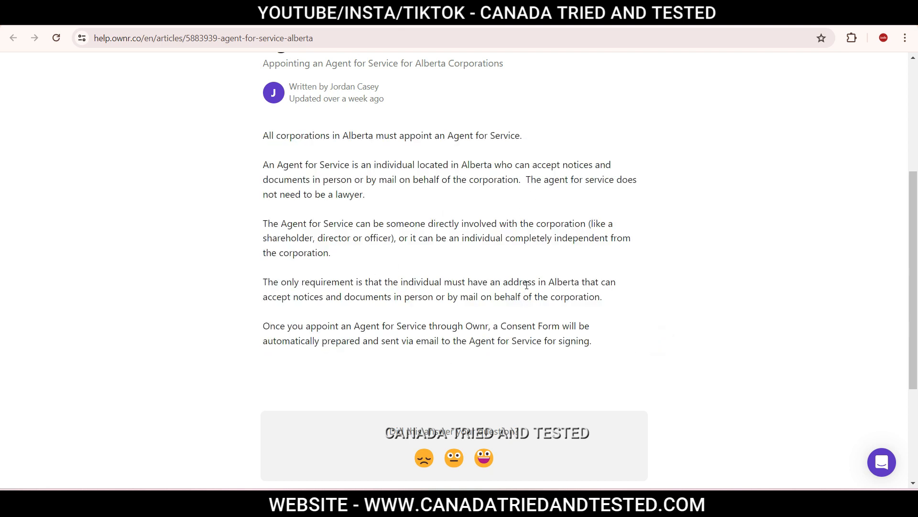
{"action": "left_click", "coordinate": [345, 16]}
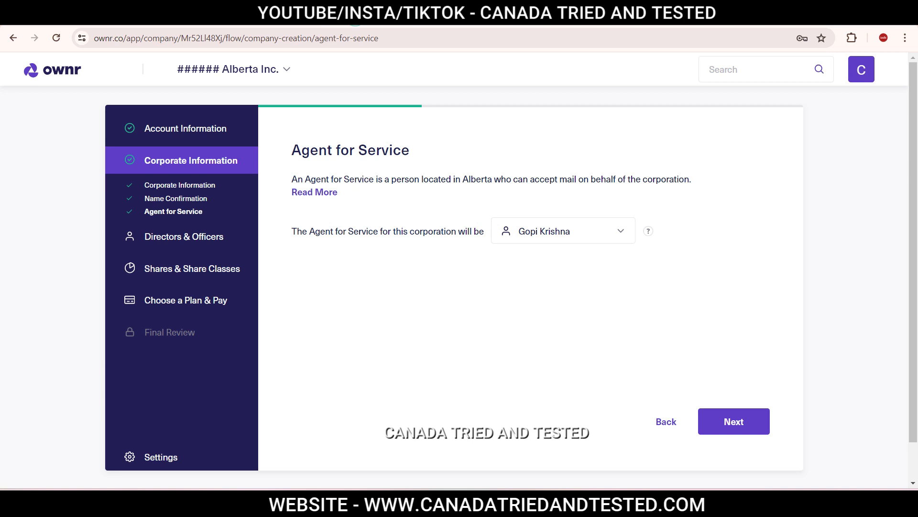
Check the agent for service choices, keep the preselected person, and complete the corporate information section
{"action": "left_click", "coordinate": [596, 239]}
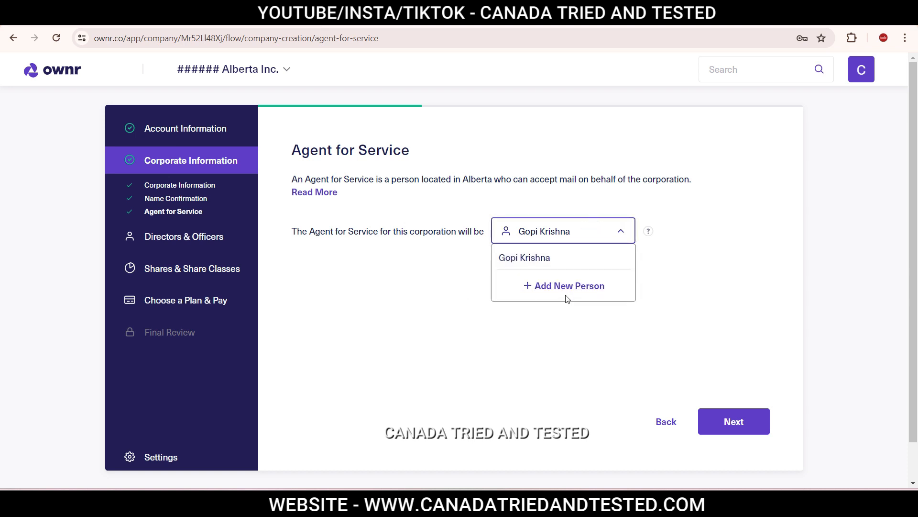
{"action": "left_click", "coordinate": [764, 291]}
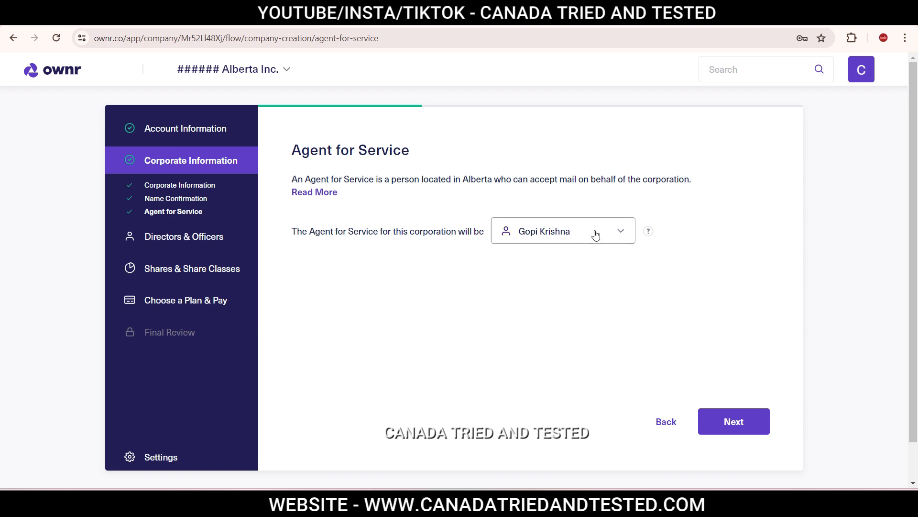
{"action": "left_click", "coordinate": [742, 425]}
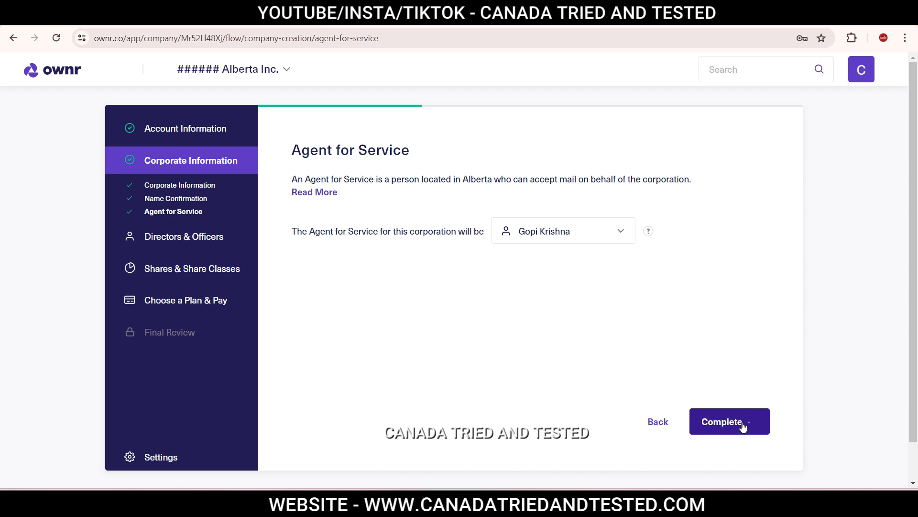
{"action": "left_click", "coordinate": [743, 425]}
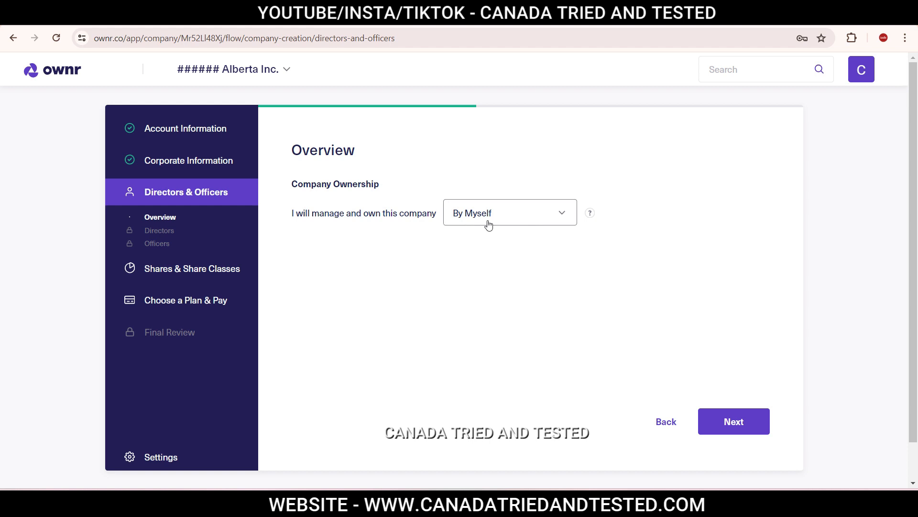
Set the company ownership to By Myself and continue past the directors and officers overview
{"action": "left_click", "coordinate": [557, 215]}
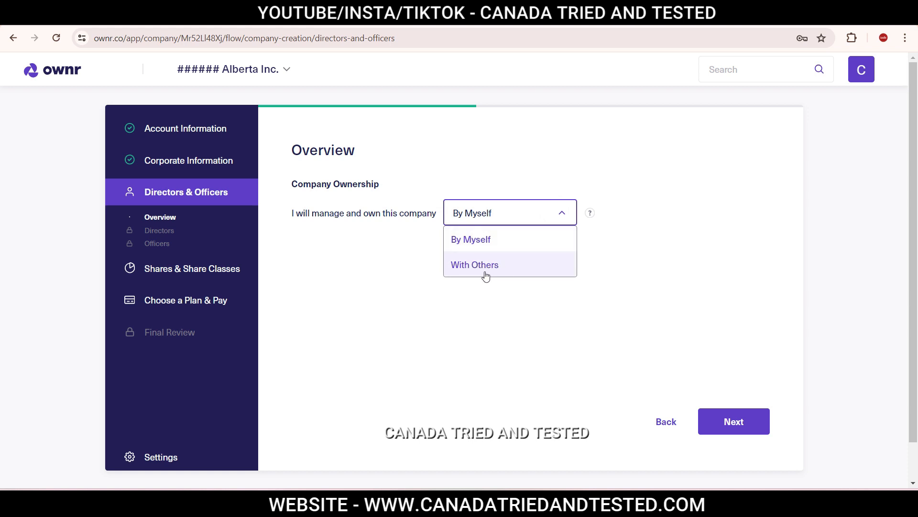
{"action": "left_click", "coordinate": [492, 240]}
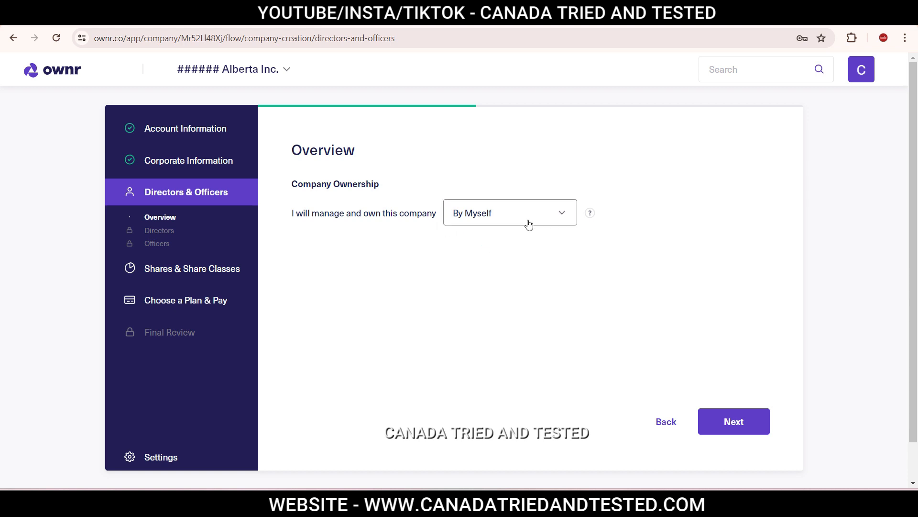
{"action": "left_click", "coordinate": [745, 425]}
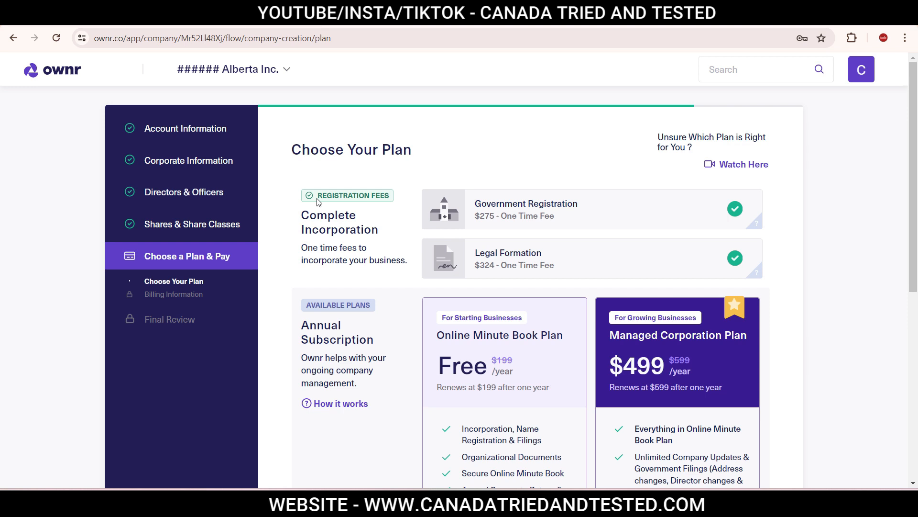
Compare the annual subscription prices and select the Online Minute Book Plan
{"action": "left_click_drag", "start_coordinate": [913, 187], "coordinate": [912, 275]}
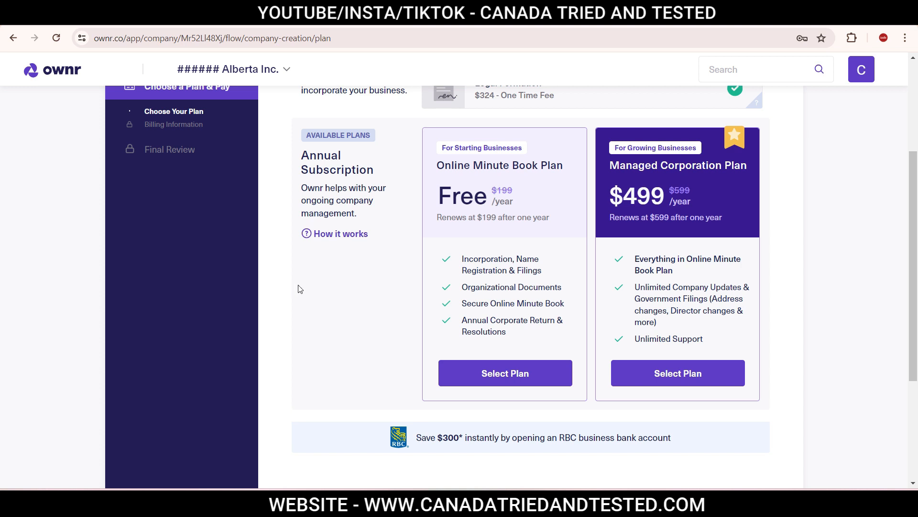
{"action": "left_click_drag", "start_coordinate": [439, 218], "coordinate": [553, 223]}
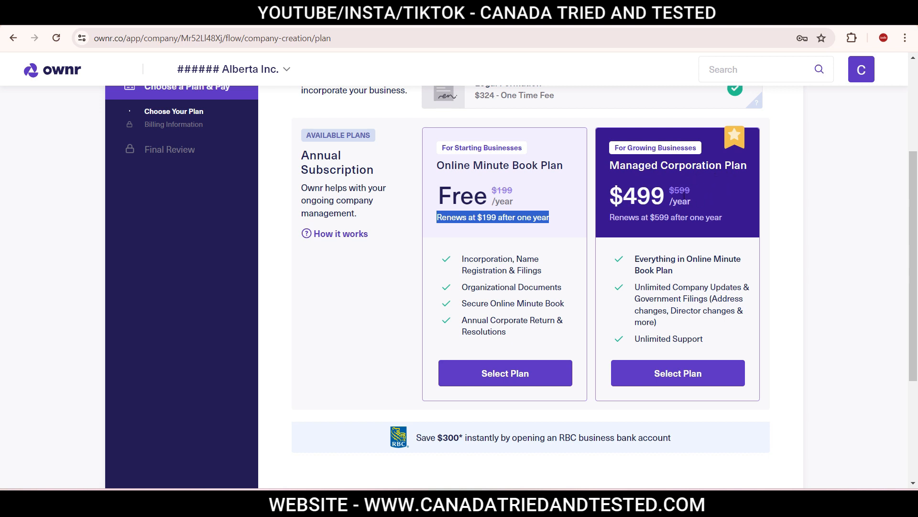
{"action": "left_click_drag", "start_coordinate": [608, 196], "coordinate": [666, 196]}
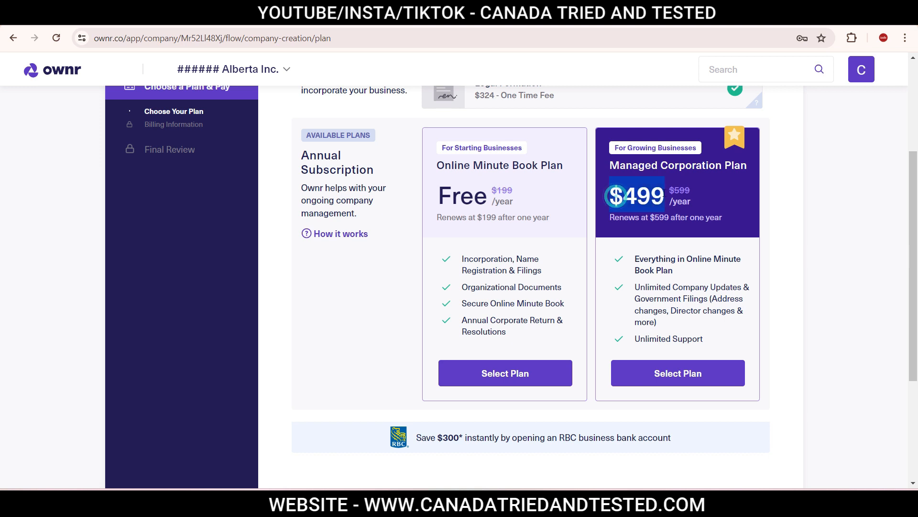
{"action": "left_click", "coordinate": [734, 214]}
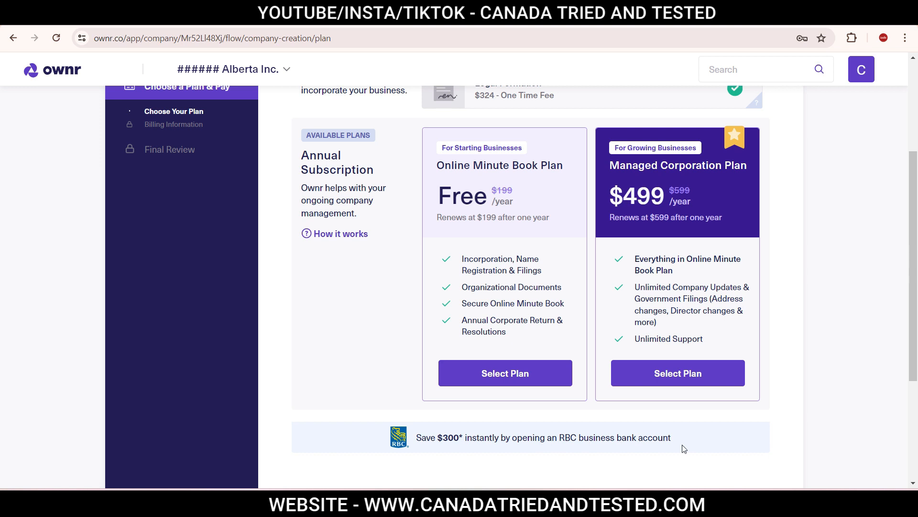
{"action": "left_click", "coordinate": [507, 380]}
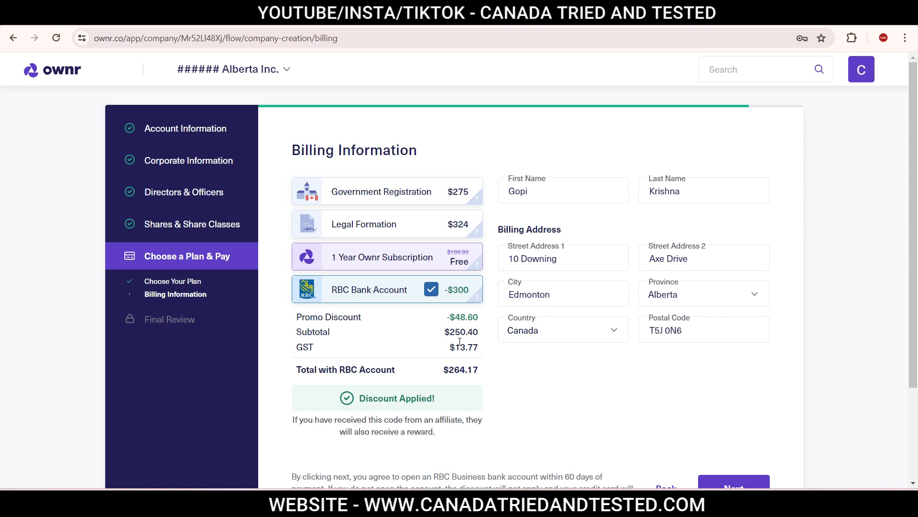
Compare the billing total without and with the RBC Bank Account discount, keep it enabled, and read its account-opening condition
{"action": "left_click", "coordinate": [430, 289]}
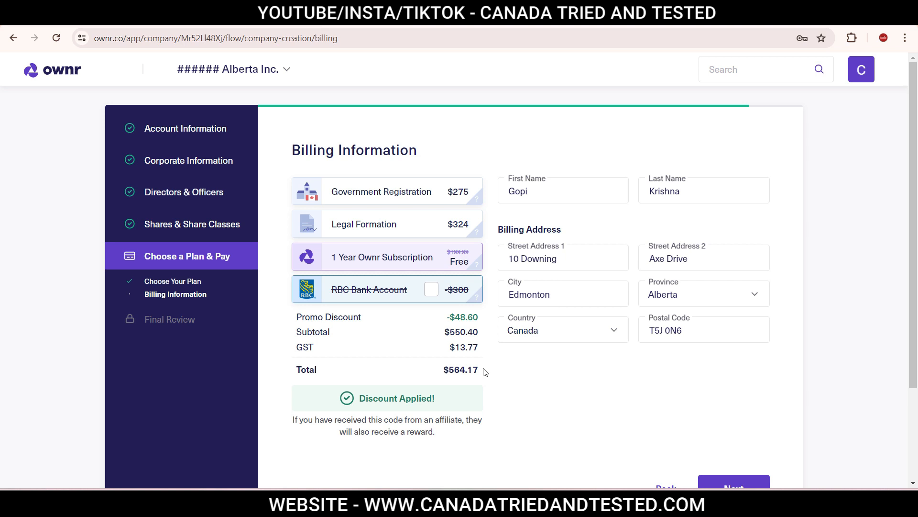
{"action": "left_click", "coordinate": [434, 294]}
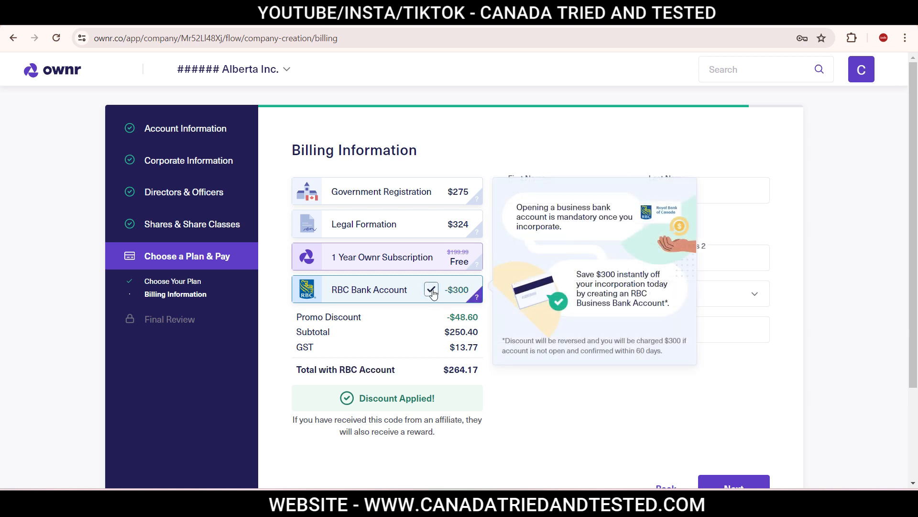
{"action": "left_click", "coordinate": [543, 408]}
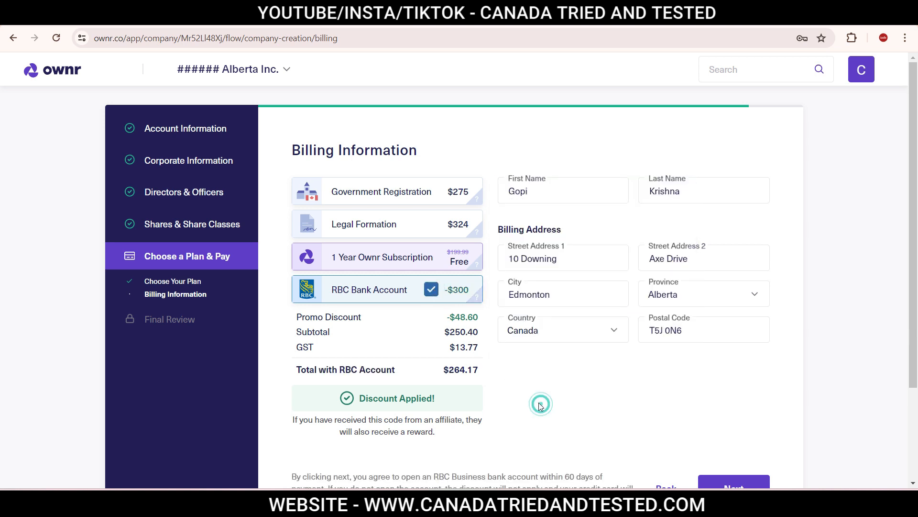
{"action": "scroll", "coordinate": [914, 321], "scroll_direction": "down", "scroll_amount": 3}
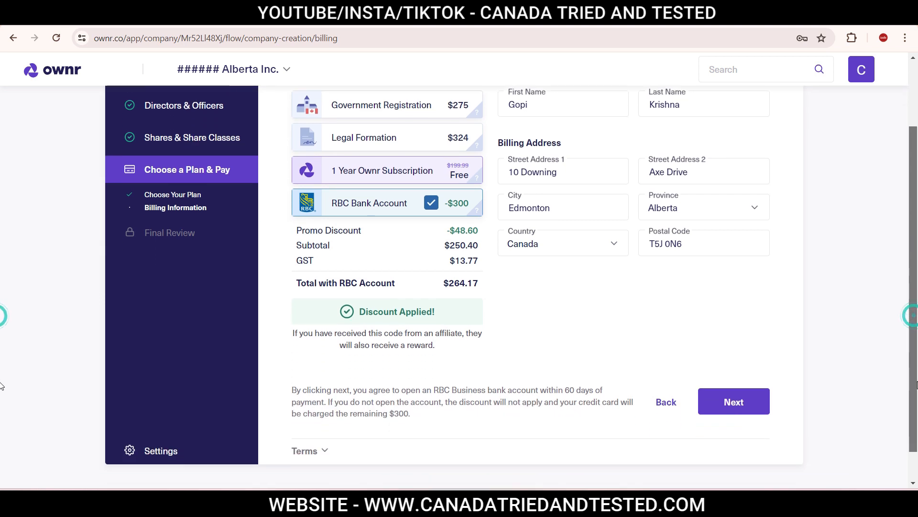
{"action": "left_click_drag", "start_coordinate": [293, 363], "coordinate": [611, 391]}
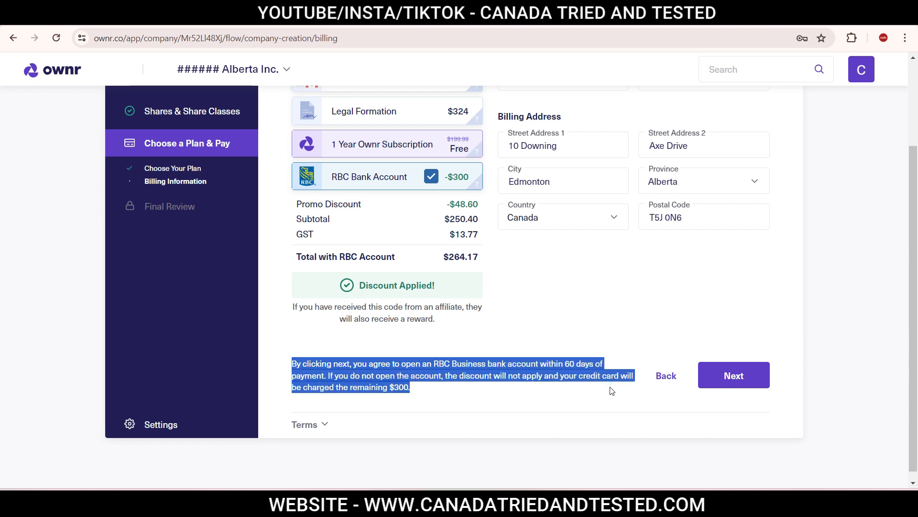